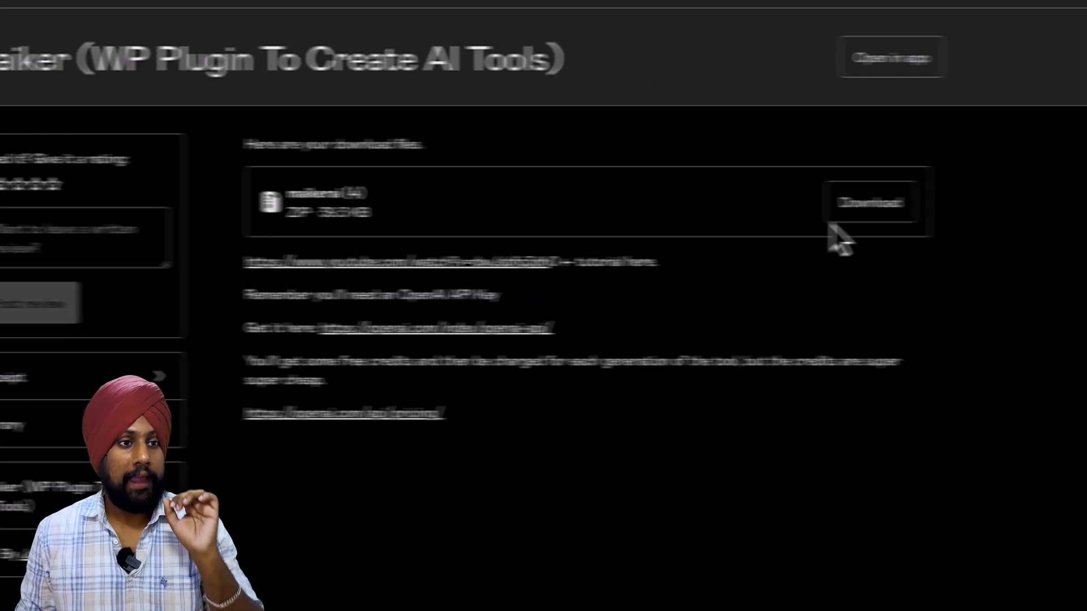
Download the Maiker plugin ZIP and select maikerai (4) (1).zip for a plugin upload on the Kwebby Dev Blog site
left_click(1016, 215)
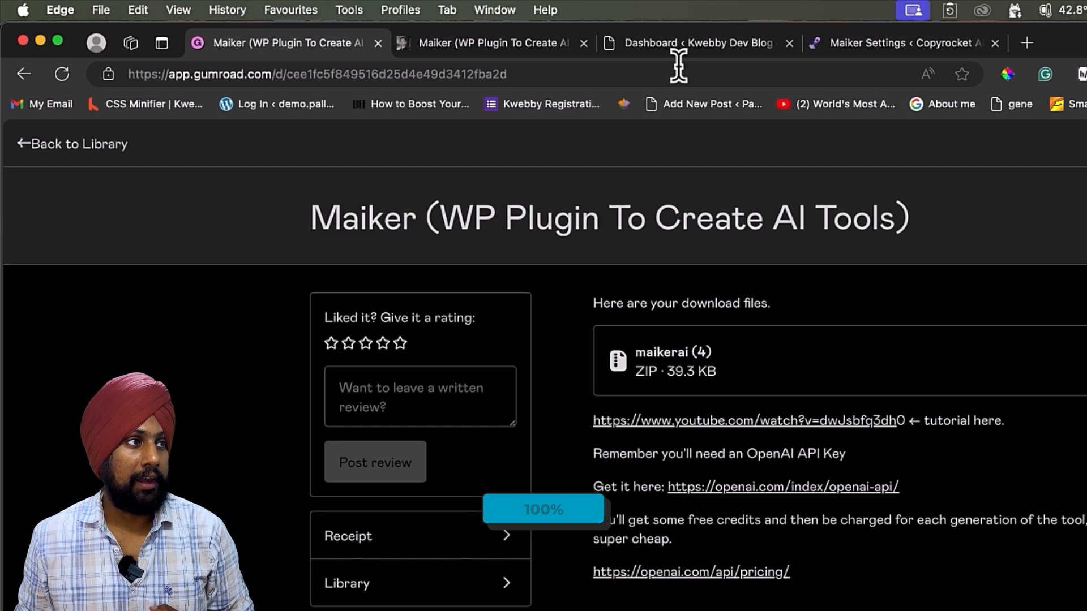
left_click(678, 44)
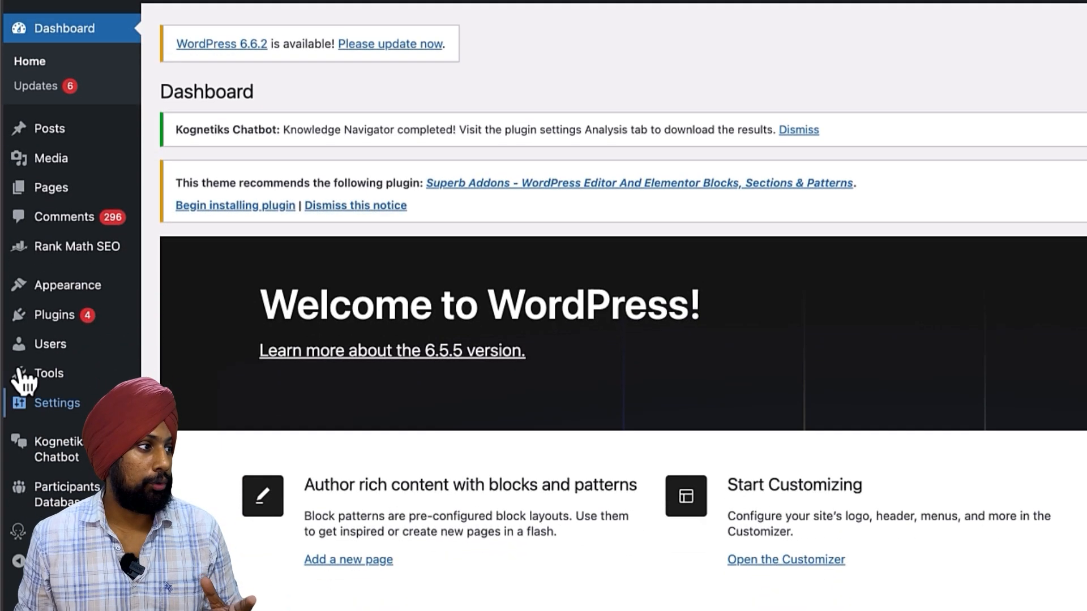
mouse_move(99, 341)
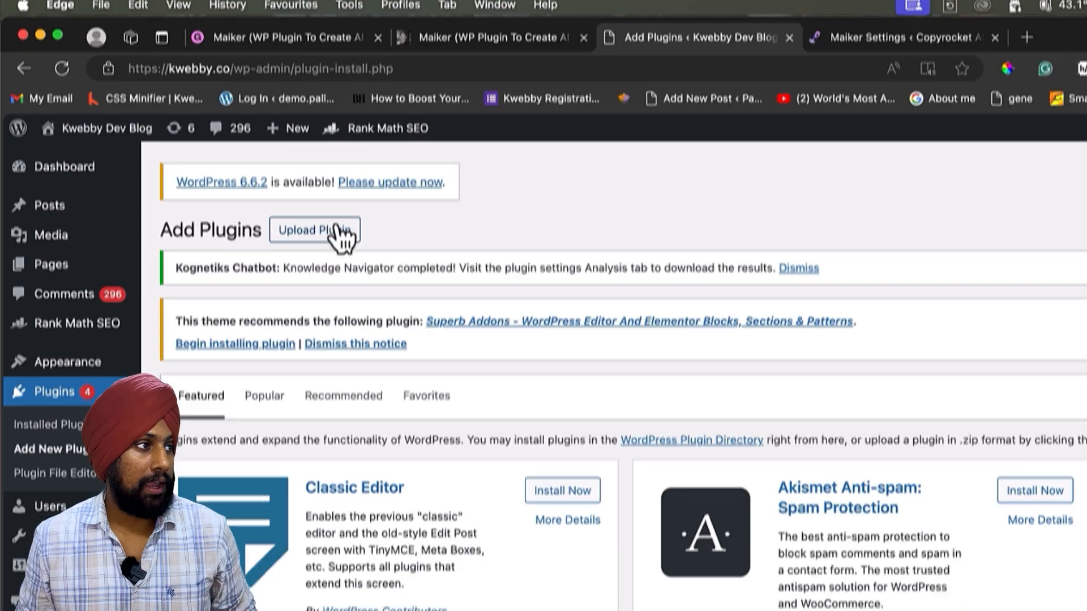
left_click(338, 233)
left_click(668, 460)
left_click(364, 107)
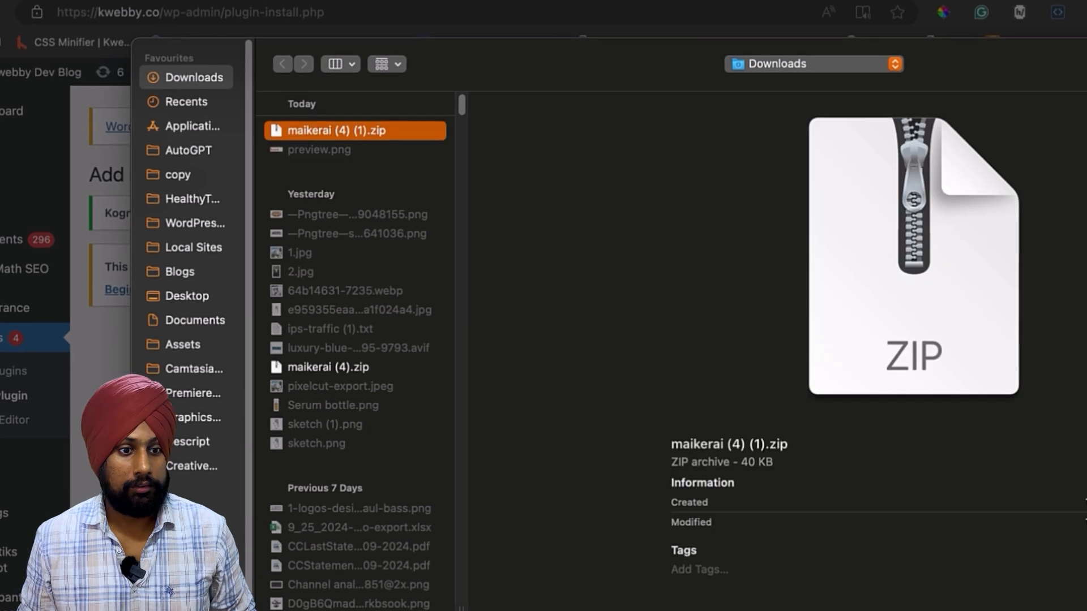
left_click(994, 553)
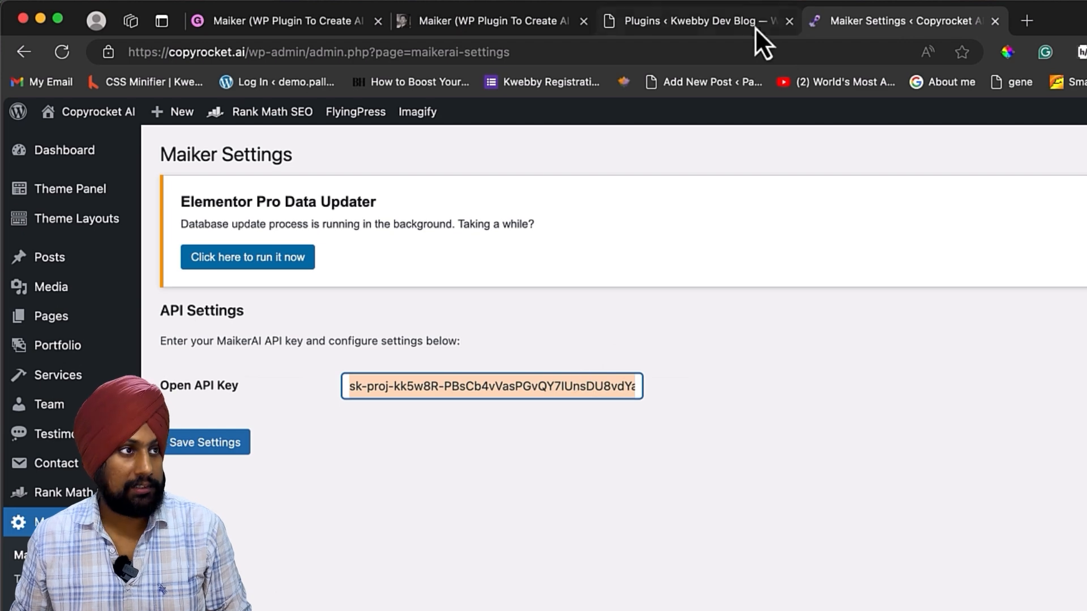
Paste the OpenAI API key into the Maiker settings of the Kwebby Dev Blog site and save the settings
left_click(755, 28)
mouse_move(77, 275)
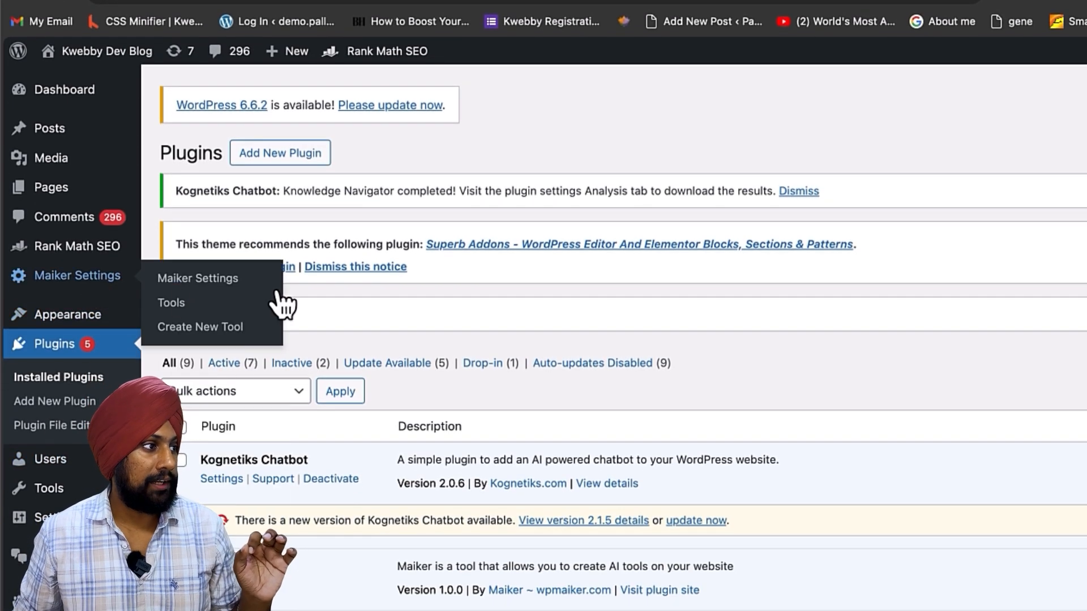
left_click(226, 279)
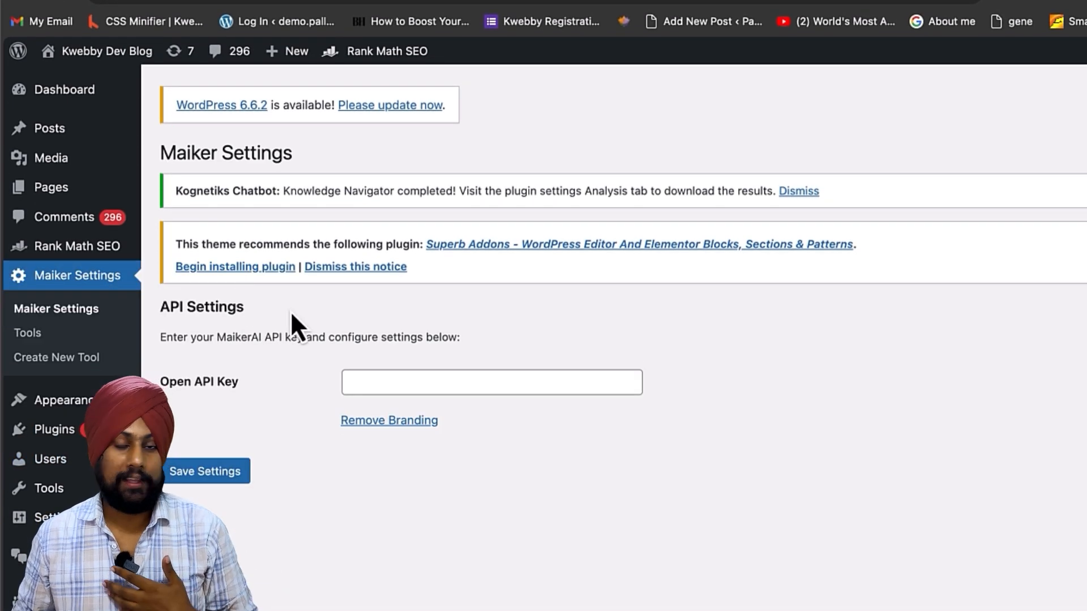
left_click(419, 383)
key("super+v")
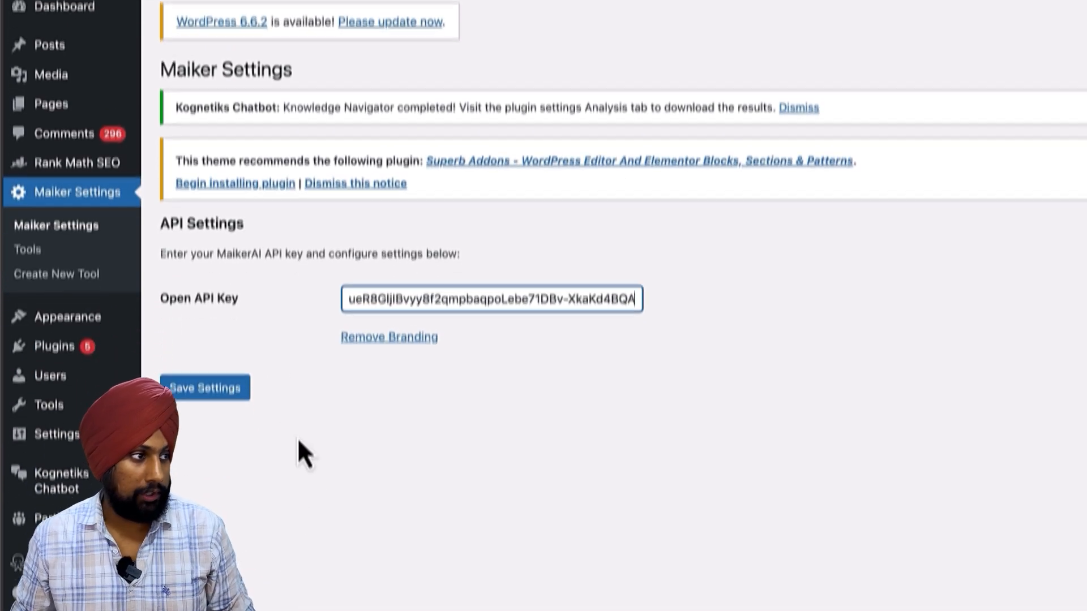
left_click(215, 472)
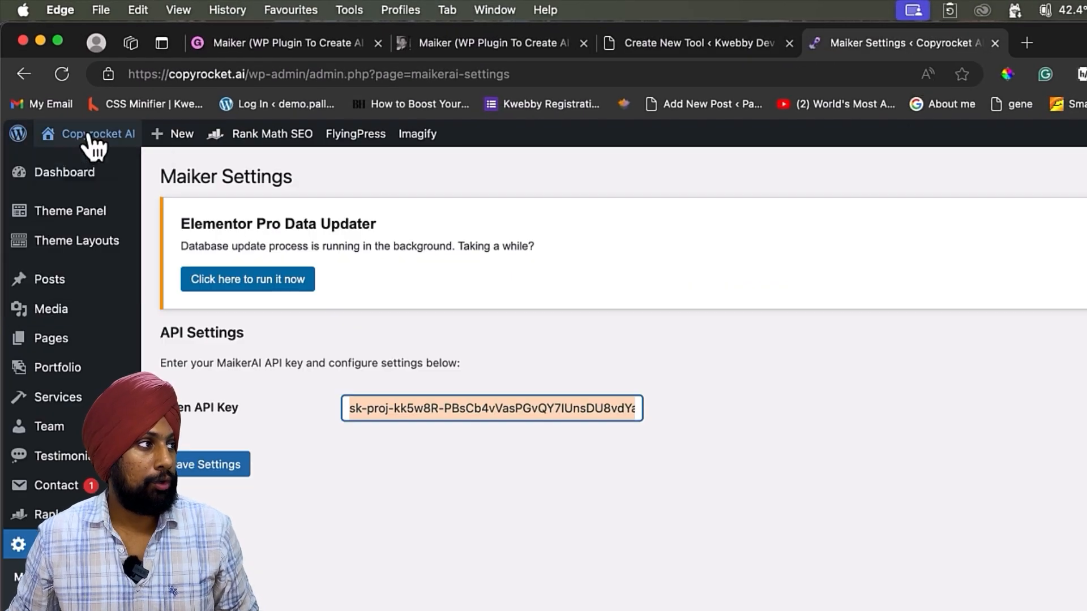
Visit the Copyrocket AI site in a new tab and open its AI Insult Generator from the free AI tools
mouse_move(90, 144)
right_click(99, 164)
left_click(115, 173)
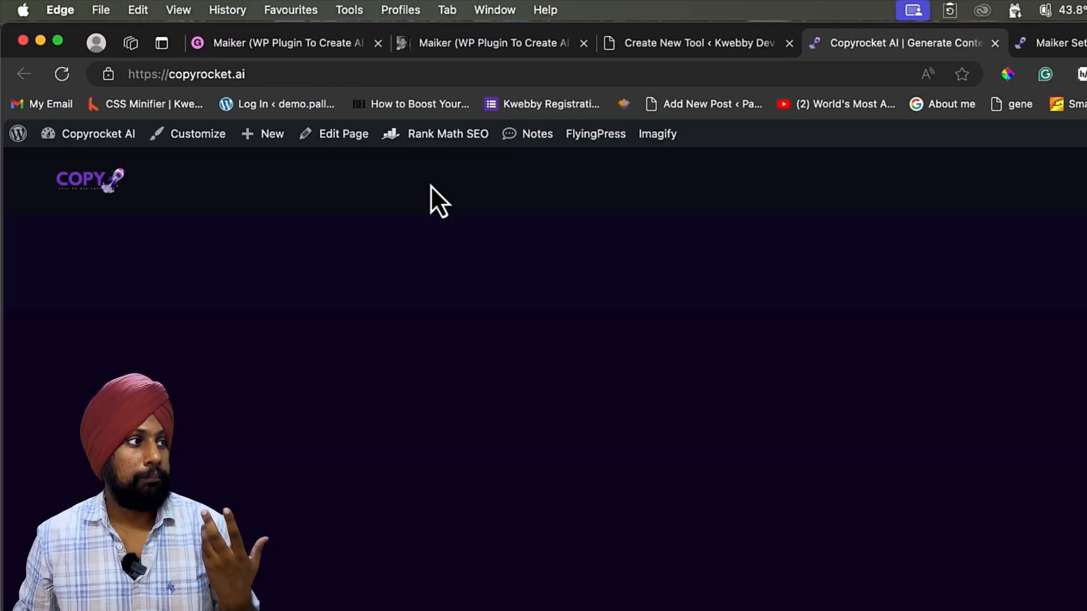
mouse_move(397, 195)
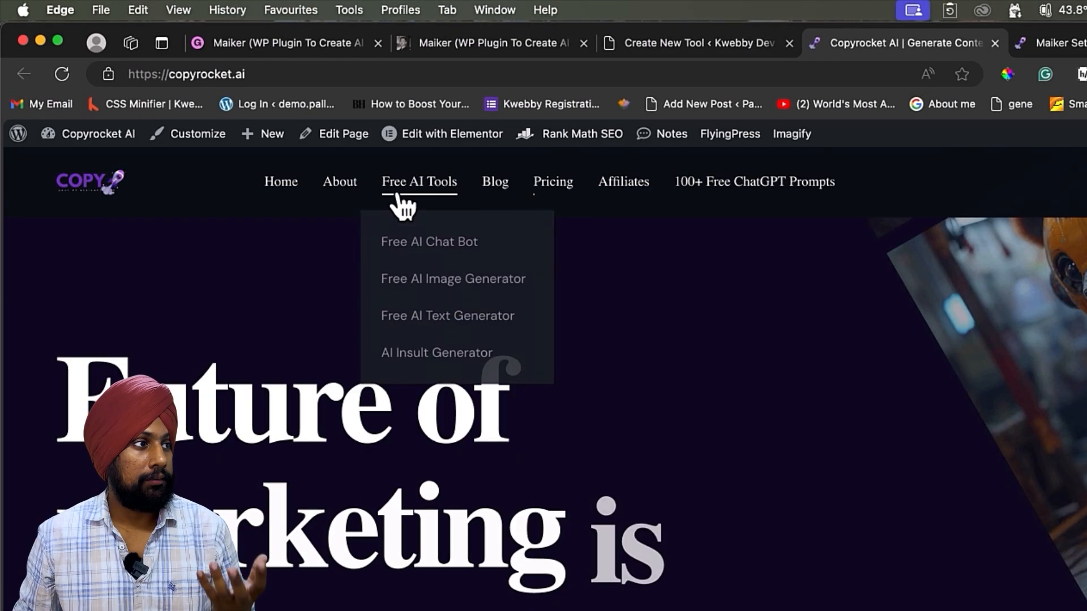
left_click(487, 356)
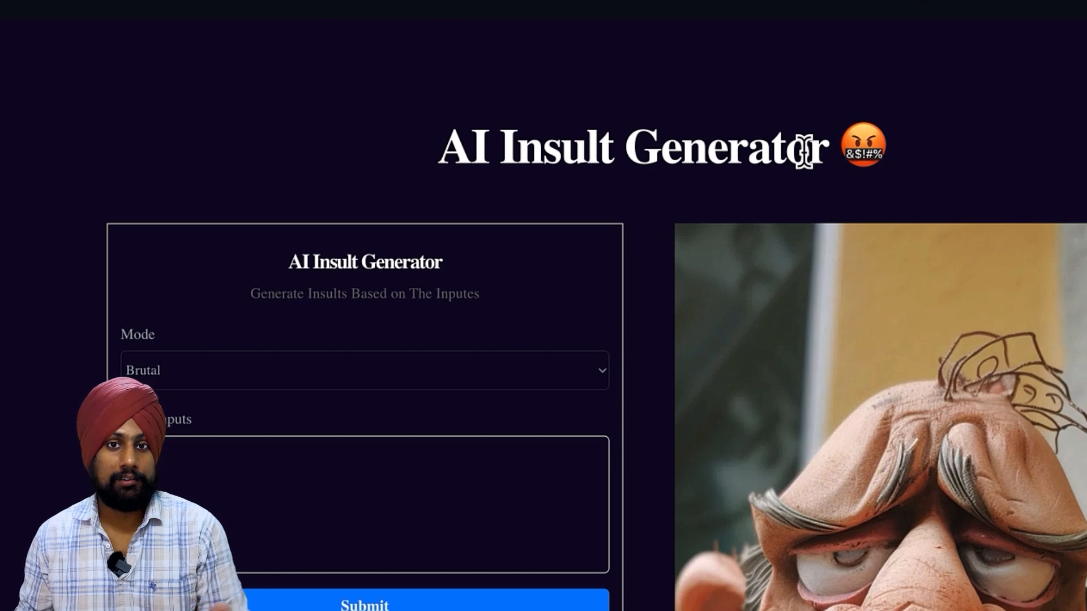
scroll(688, 253, "down", 4)
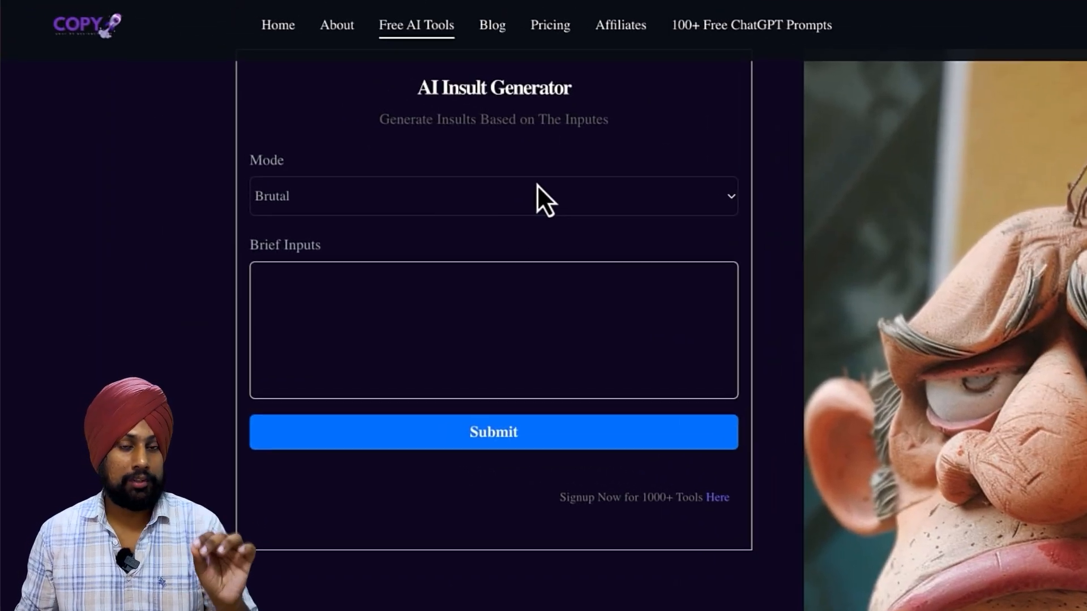
Review the available insult modes and set the AI Insult Generator's mode to Witty
left_click(539, 185)
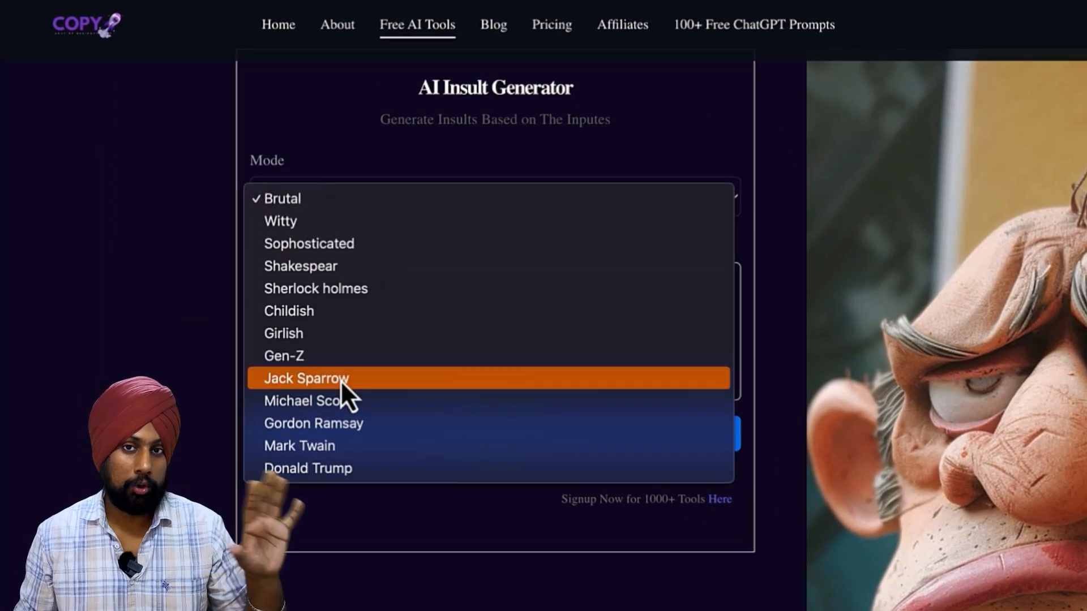
left_click(370, 187)
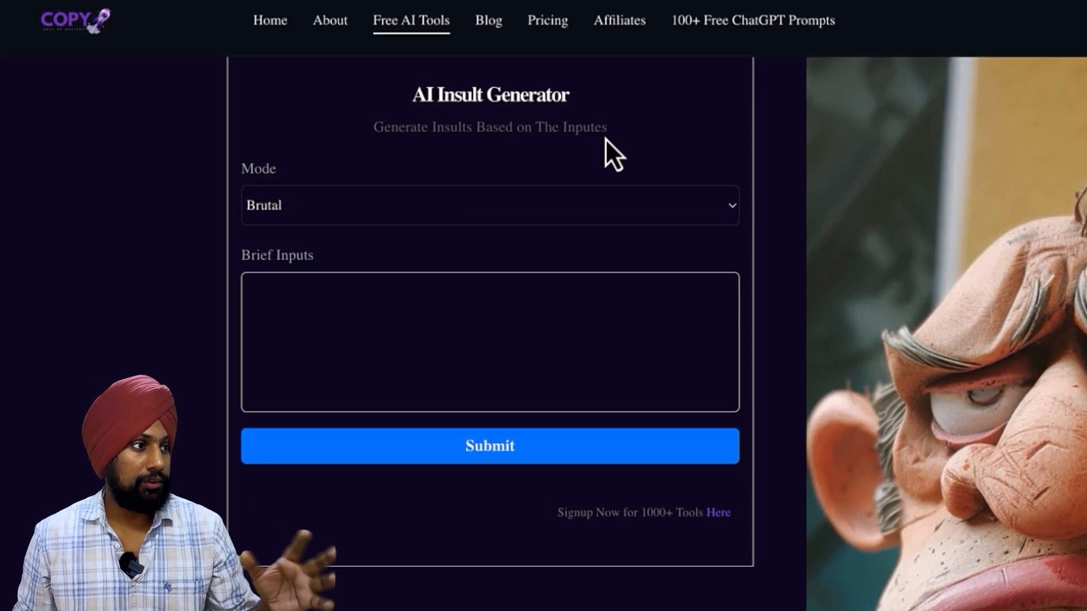
left_click(311, 209)
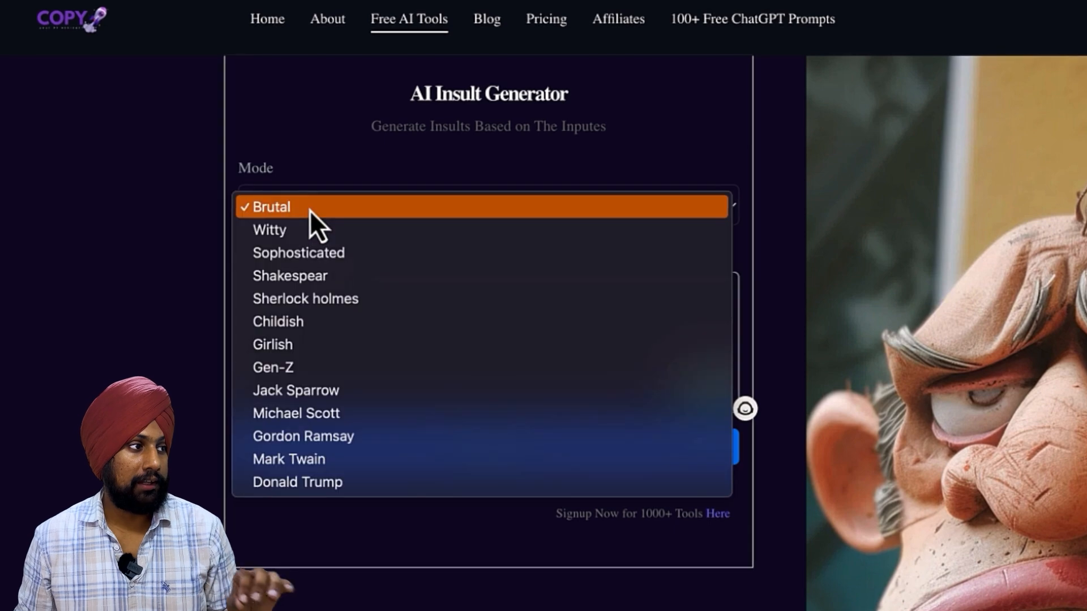
left_click(317, 239)
left_click(359, 216)
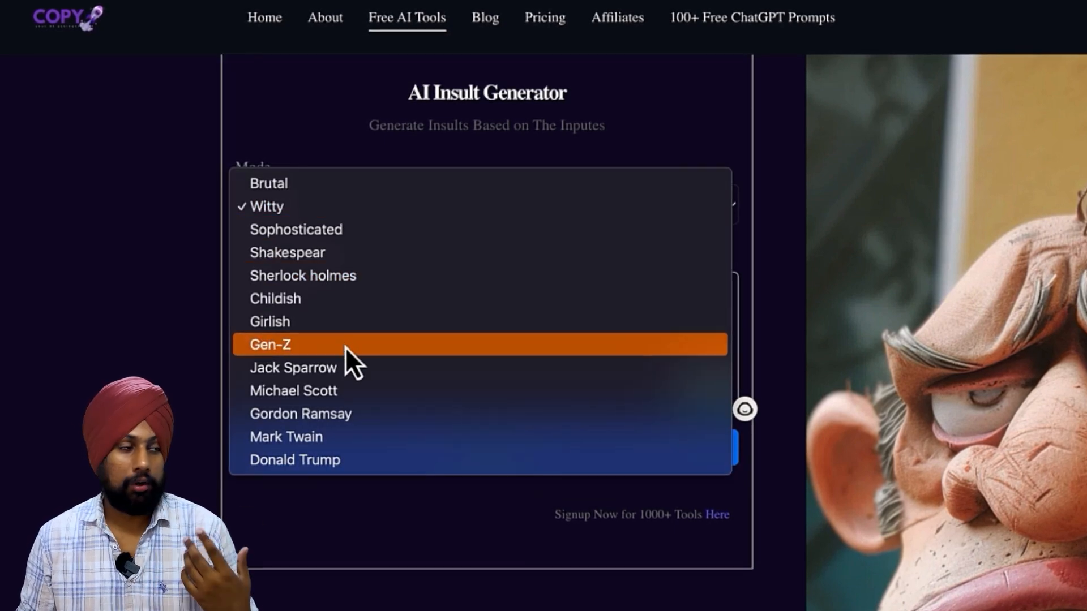
left_click(175, 246)
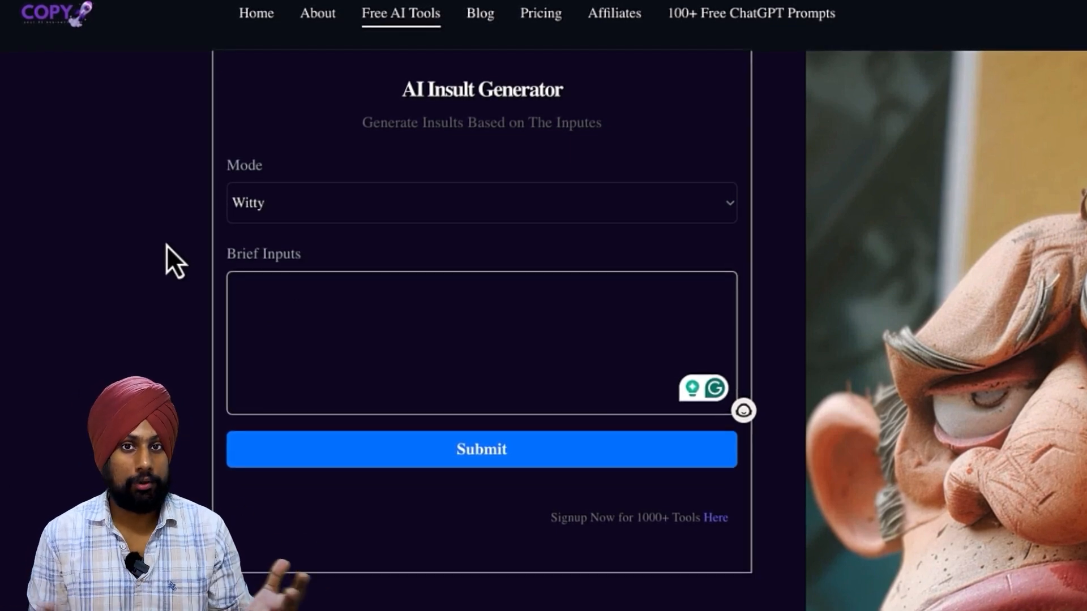
Enter "to best friends" as the brief input, submit the form and read through the generated insults
left_click(384, 310)
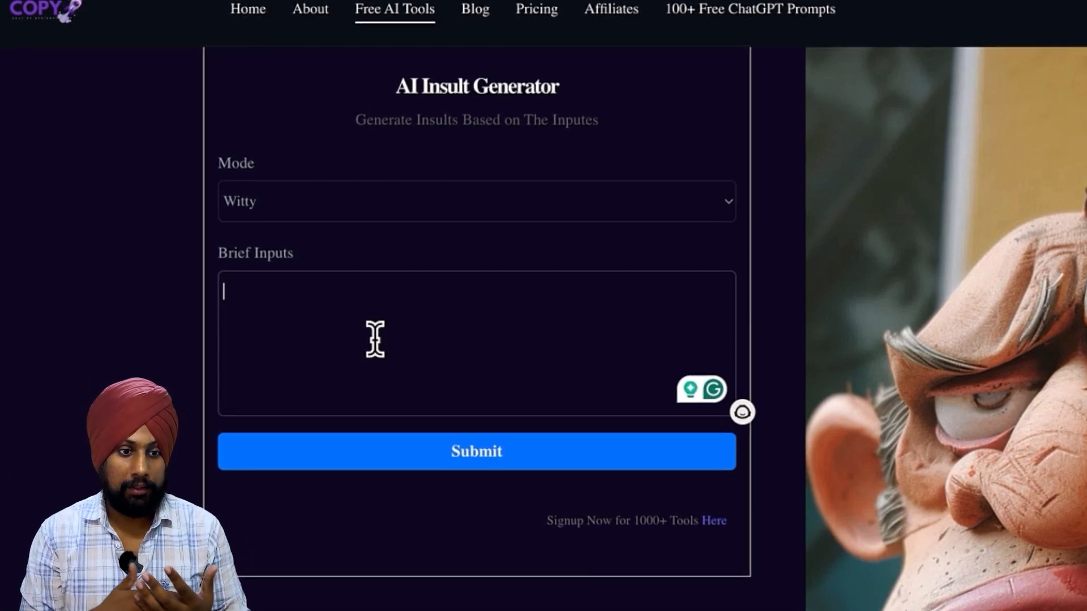
type("to ")
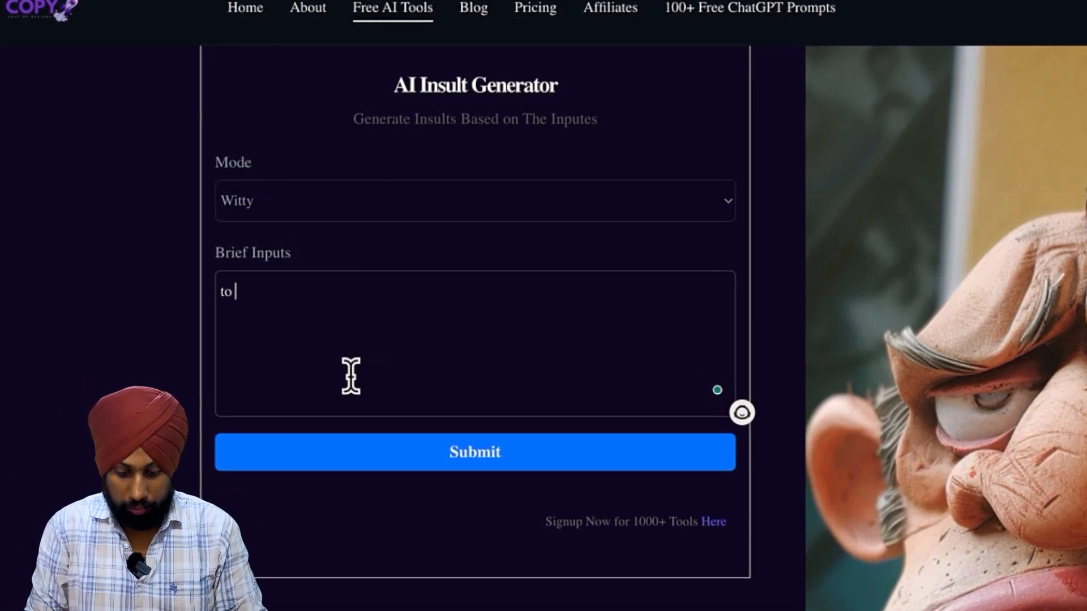
type("best friends")
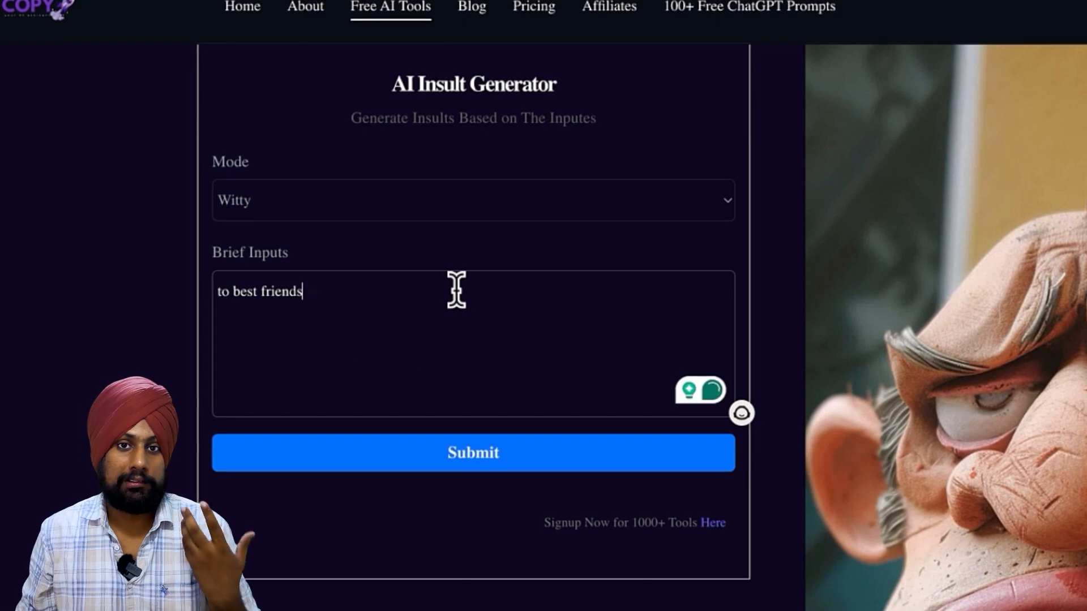
left_click(473, 470)
scroll(319, 521, "down", 2)
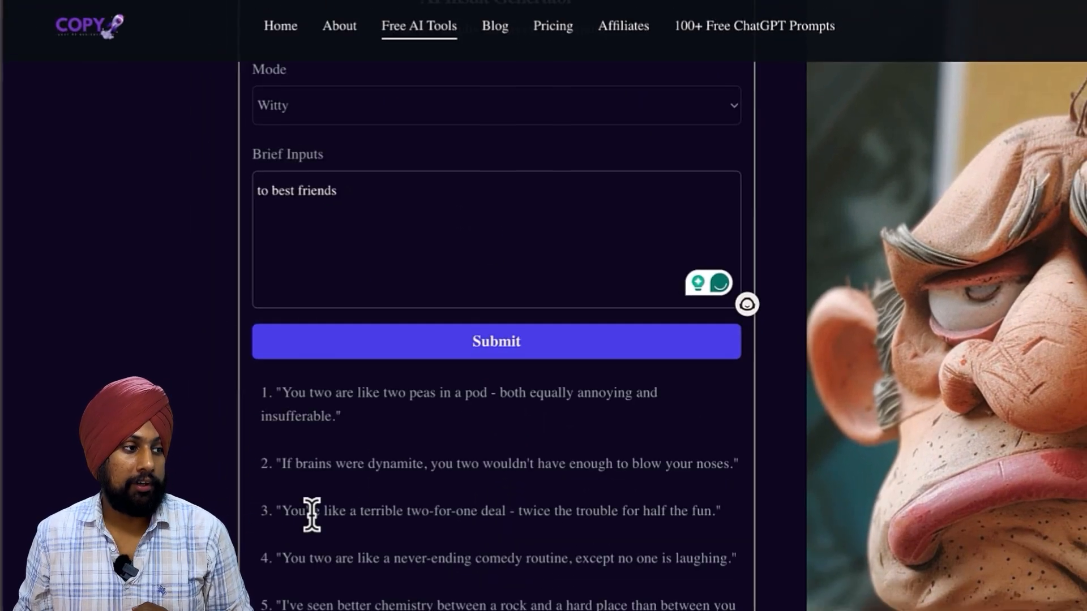
scroll(272, 515, "down", 5)
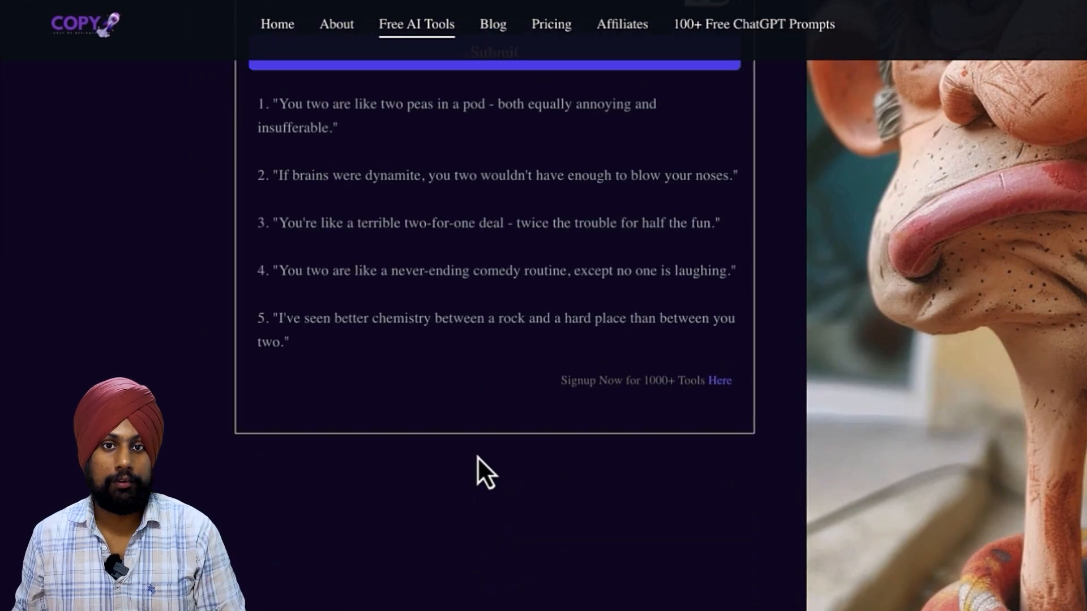
scroll(477, 457, "up", 1)
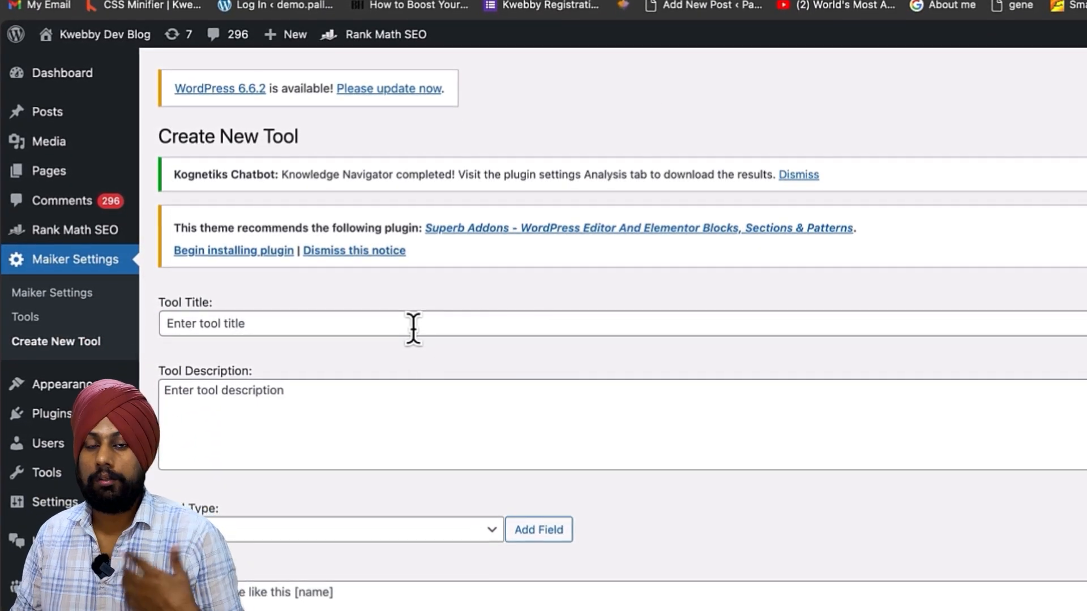
Set the new Maiker tool's title to "Free AI Instagram Captions Generator"
left_click(412, 329)
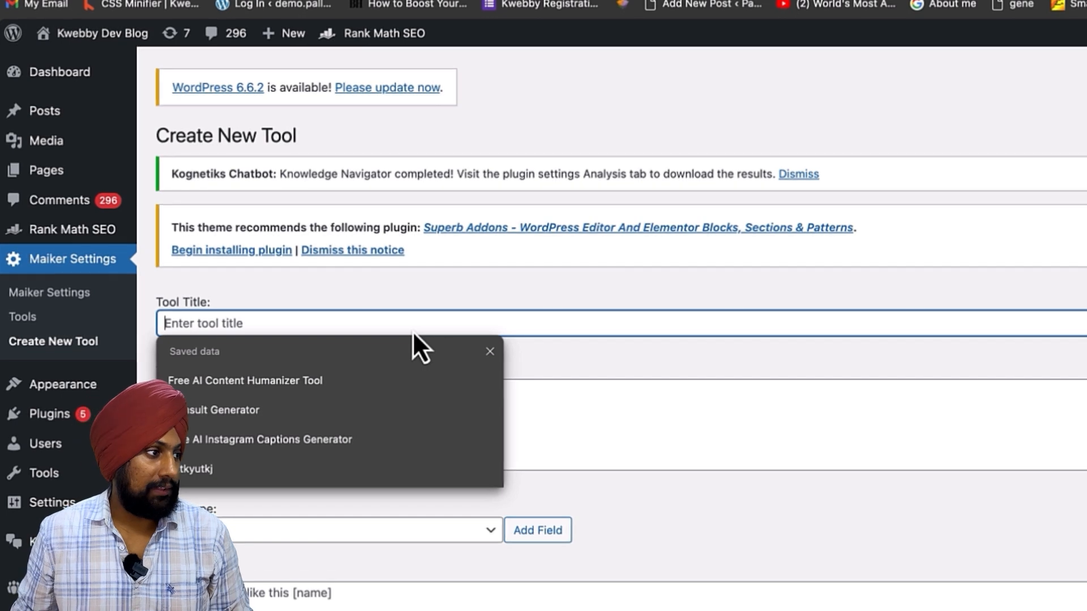
left_click(303, 440)
left_click(304, 416)
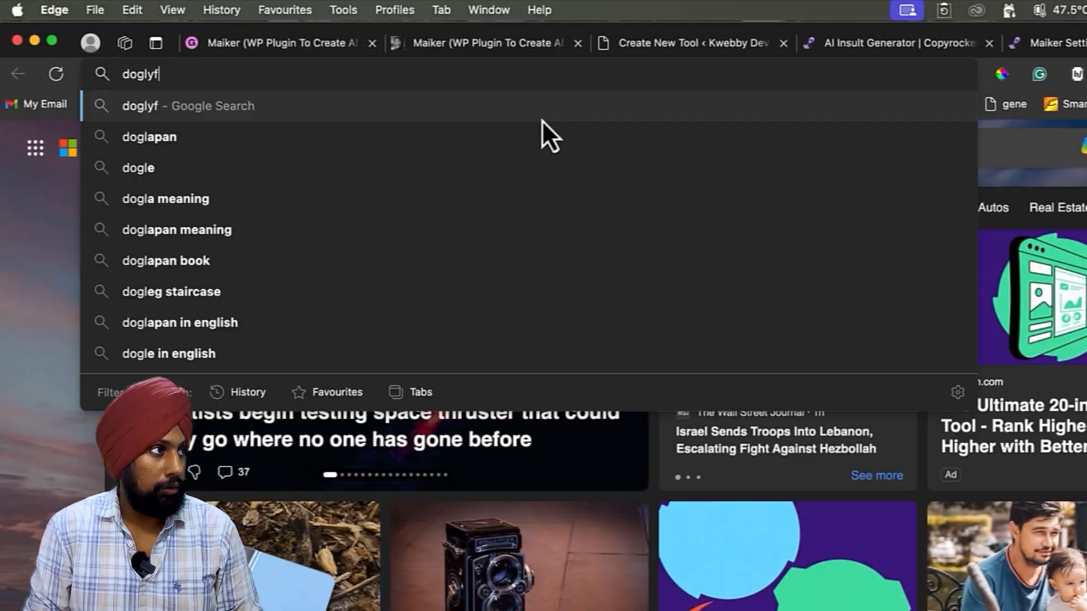
Go to doglyf.com and examine its Can Dogs Eat tool as an example
type(".com")
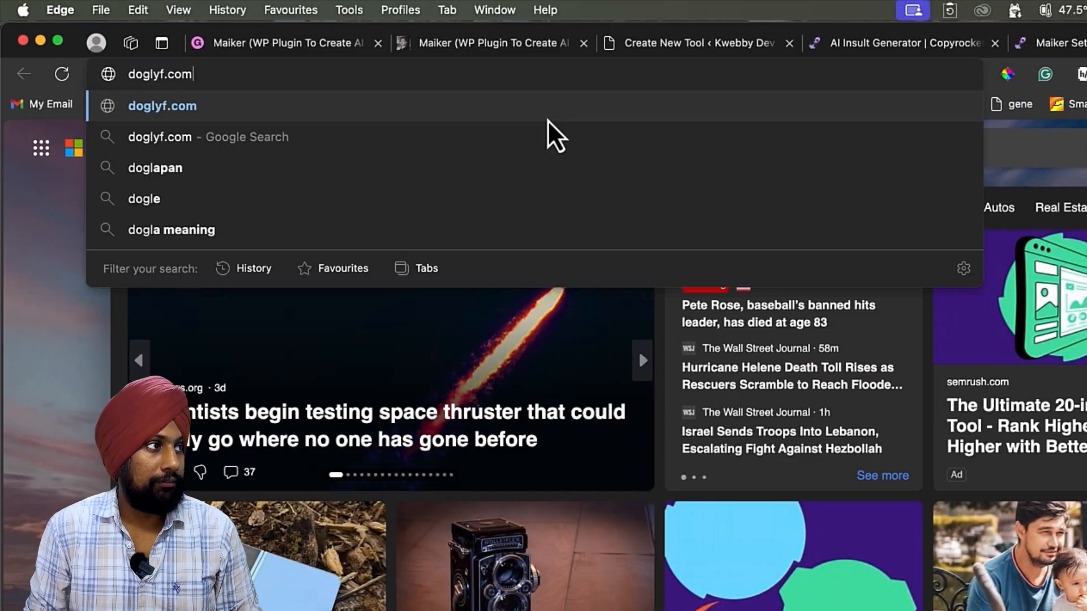
key("Return")
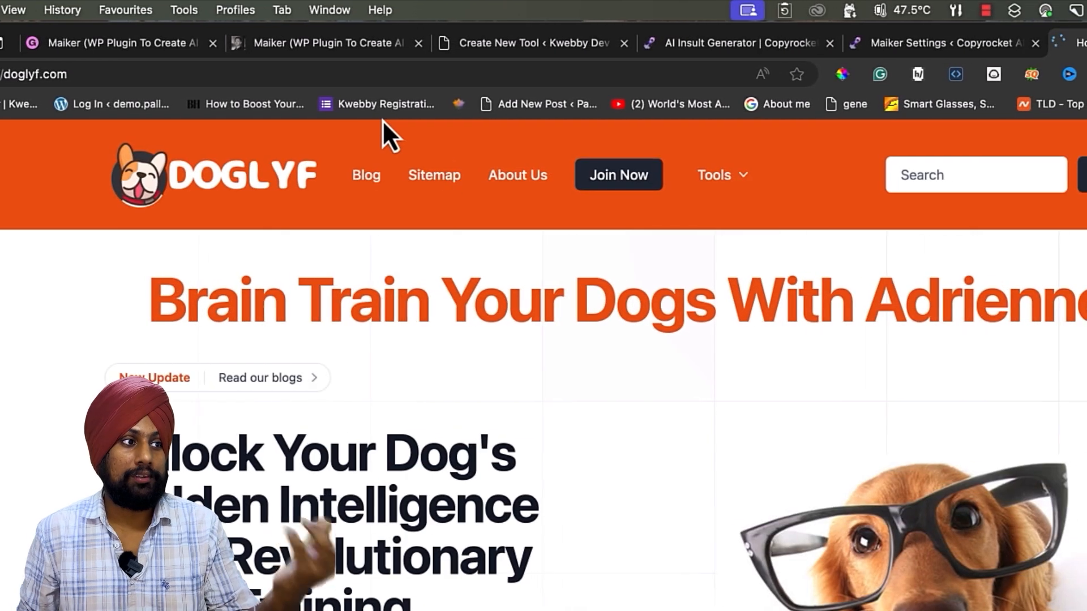
mouse_move(735, 178)
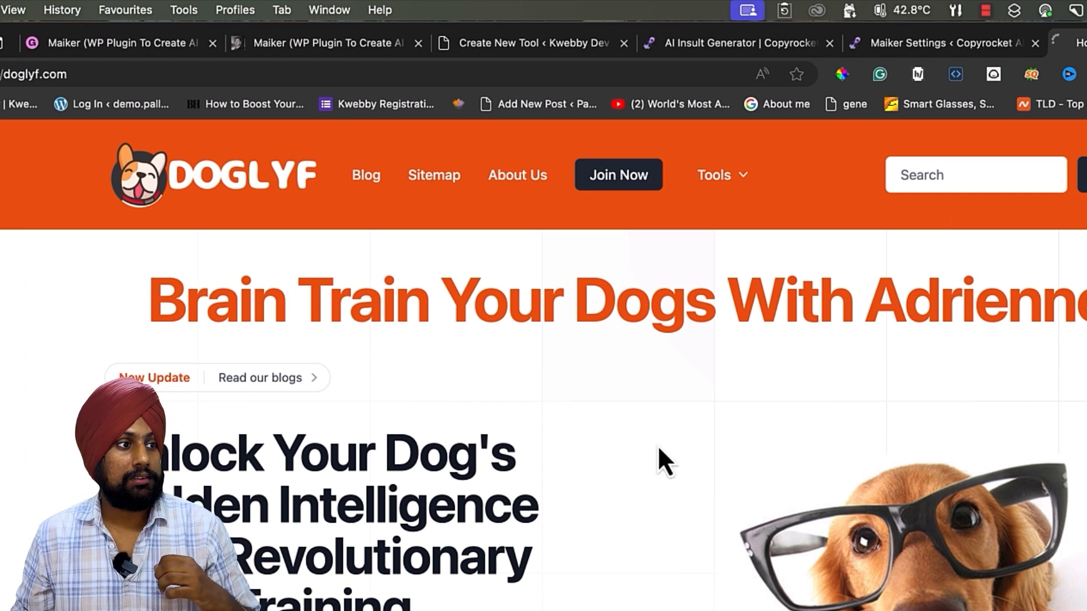
left_click(581, 317)
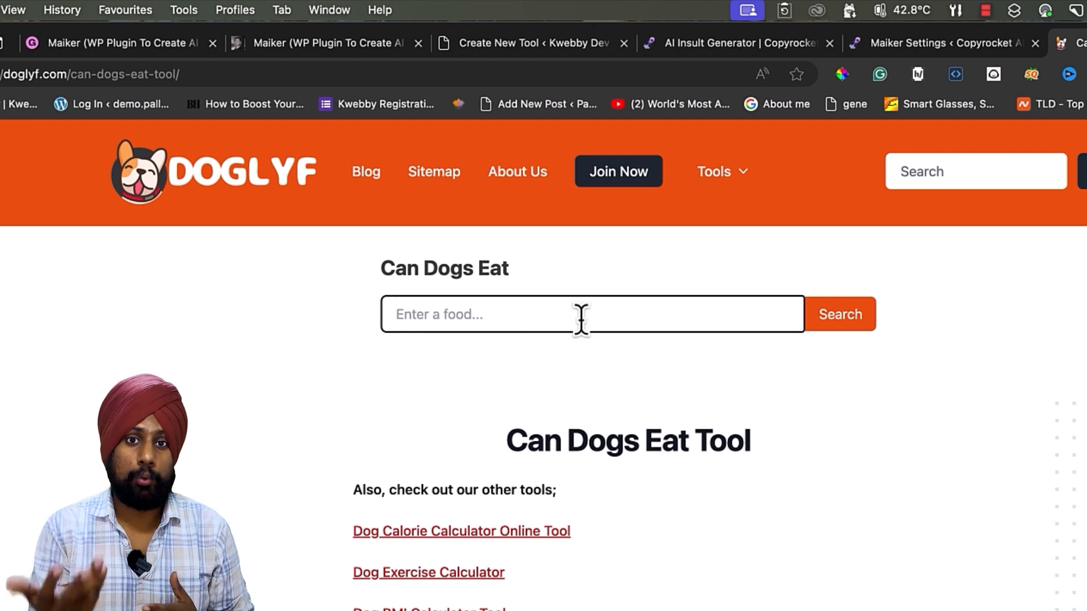
Return to the new Maiker tool and fill its description with "Free AI Instagram Captions Generator"
left_click(725, 36)
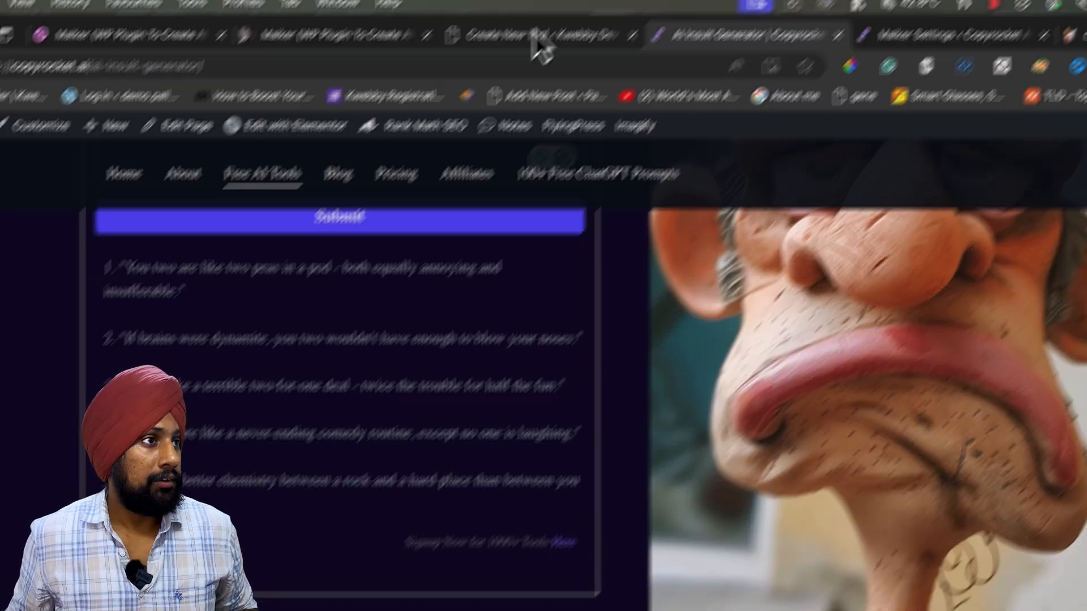
left_click(532, 43)
double_click(219, 263)
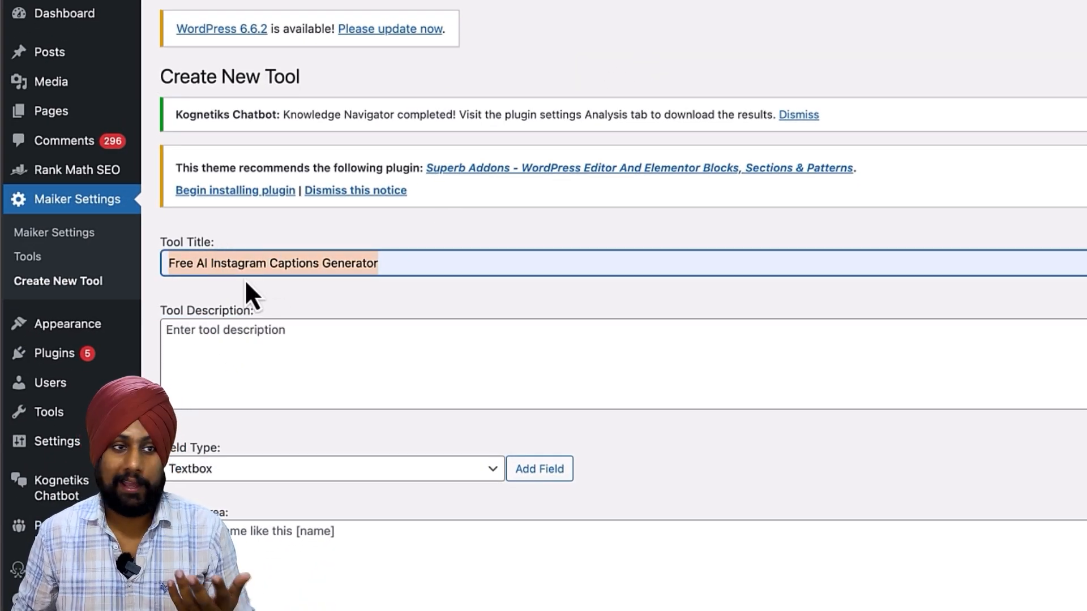
left_click(258, 323)
type("Free AI Instagram Captions Generator")
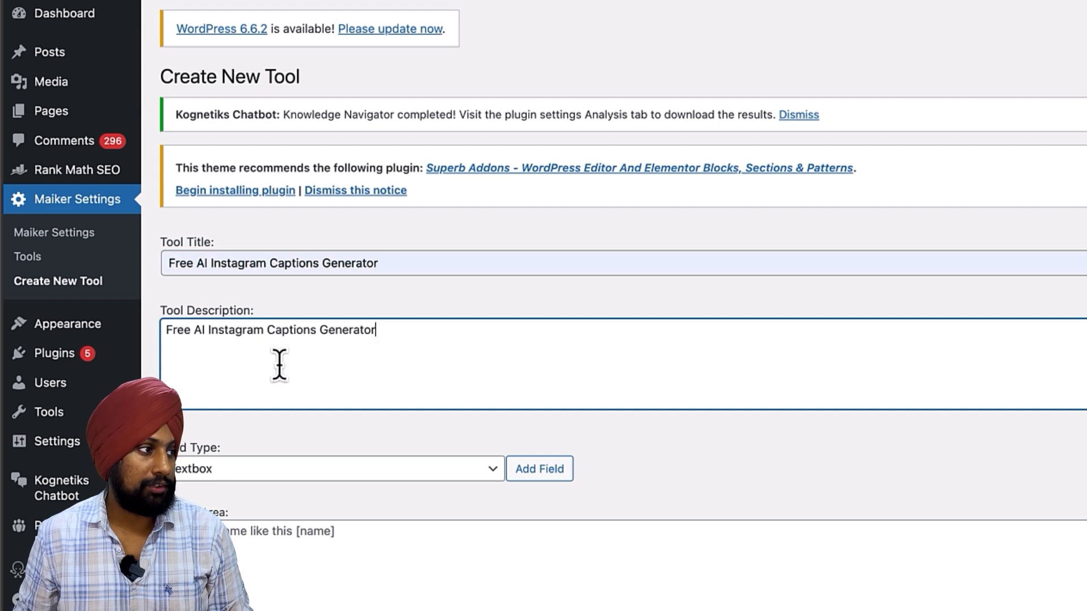
Add a Dropdown field to the new Instagram captions tool
scroll(278, 364, "down", 3)
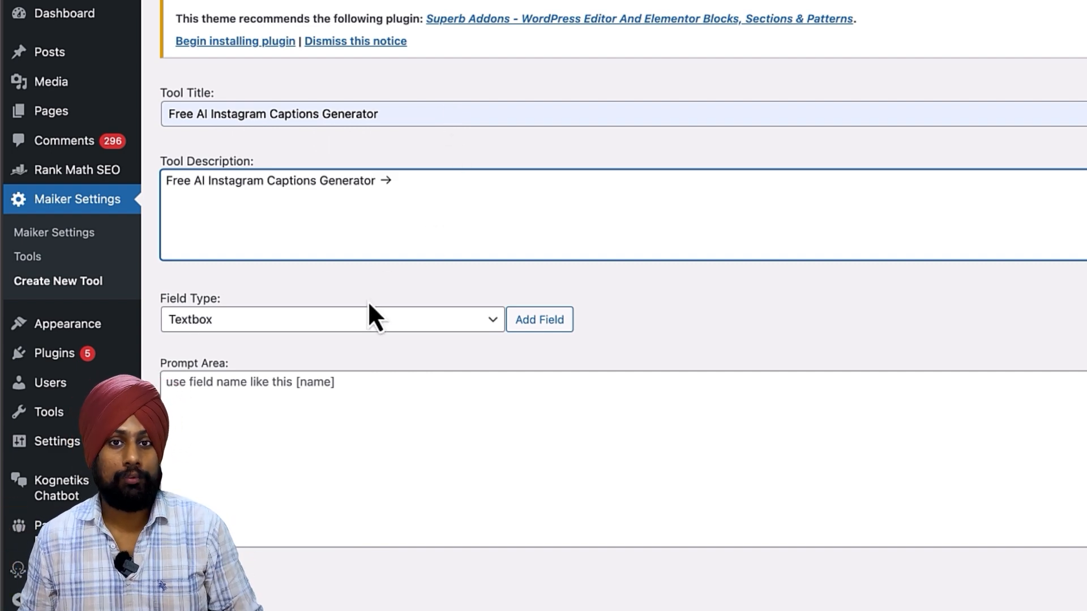
left_click(364, 319)
left_click(335, 360)
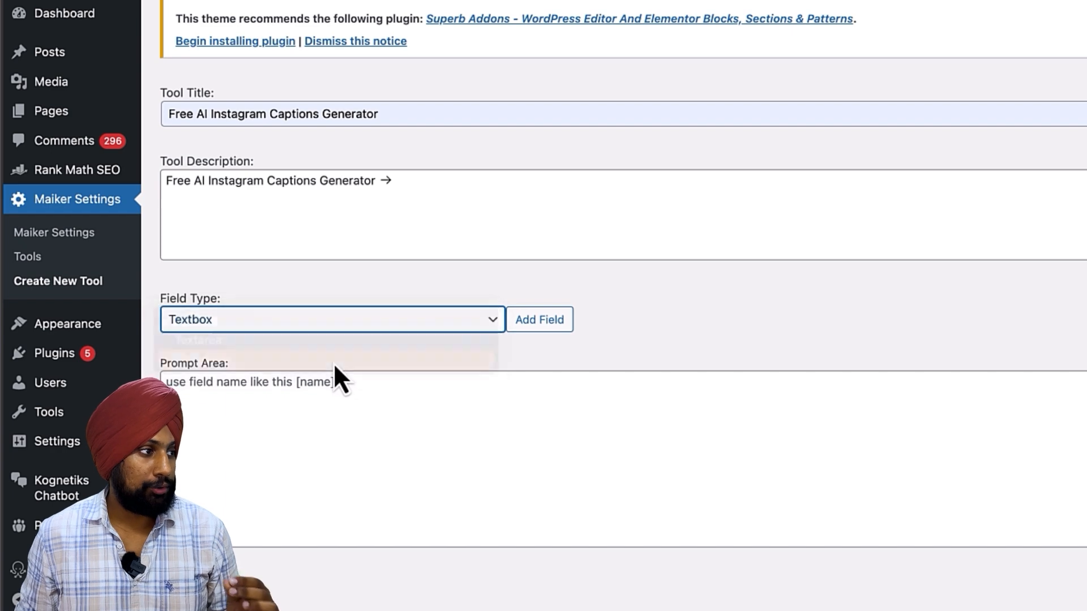
left_click(555, 321)
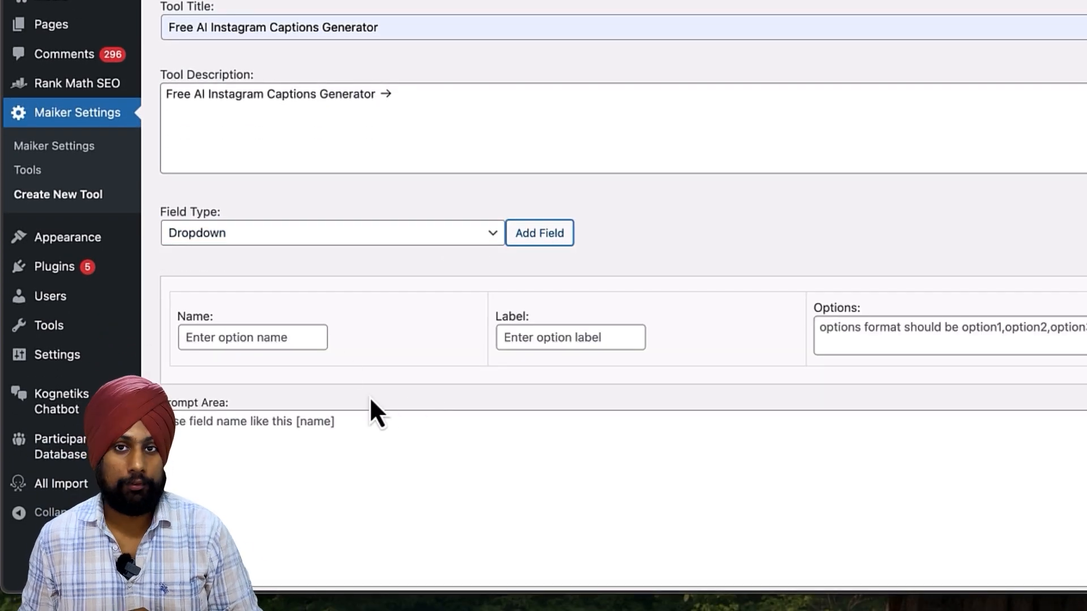
Name the dropdown field "tone" and label it "Tone", consulting the AI Insult Generator page as an example
left_click(848, 334)
left_click(254, 333)
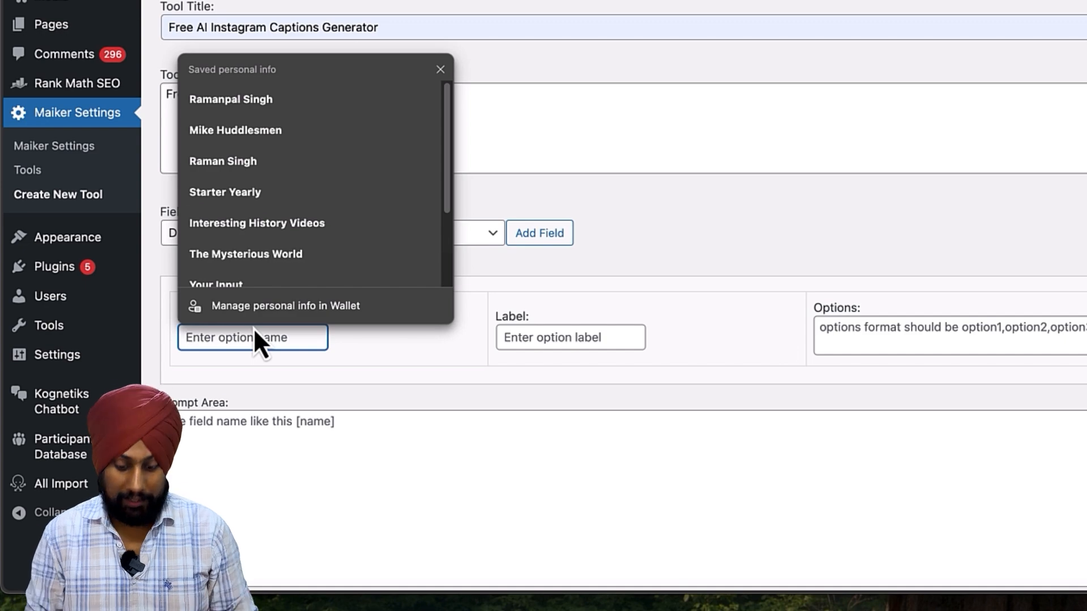
type("tone")
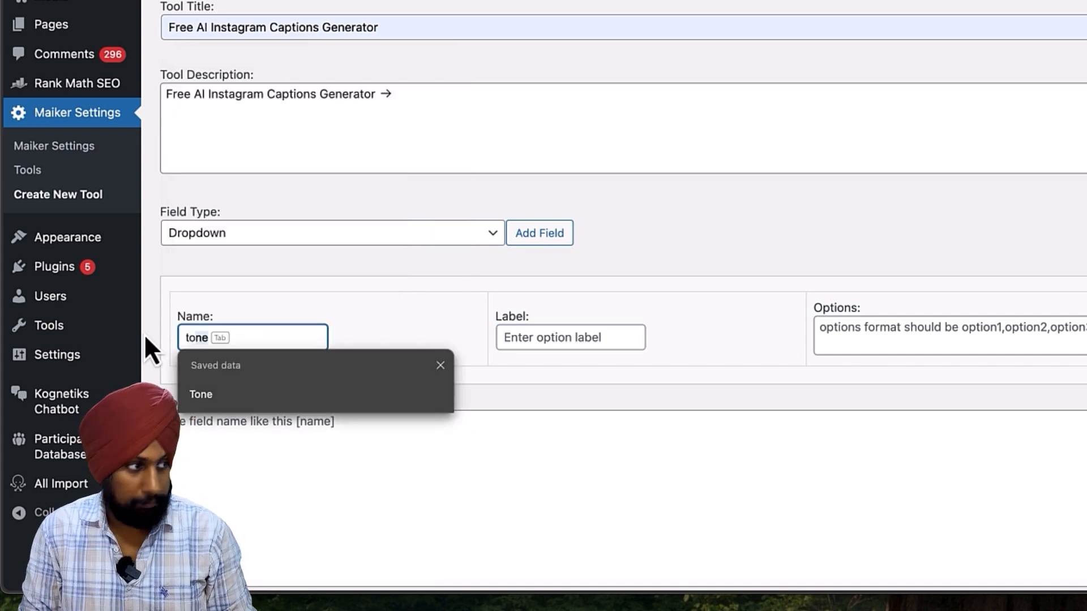
key("Tab")
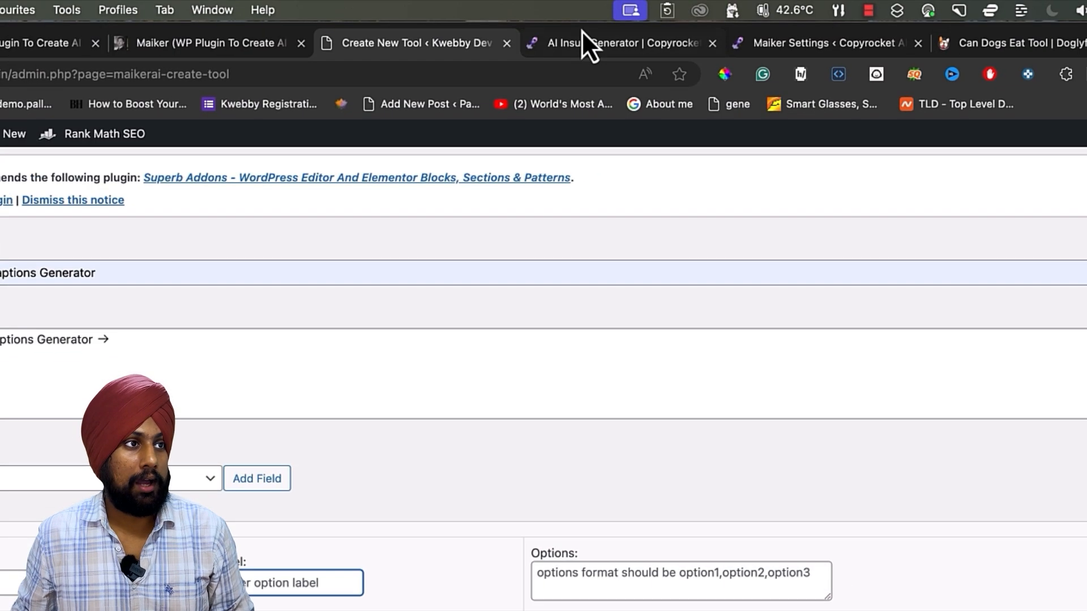
left_click(582, 32)
scroll(516, 284, "up", 10)
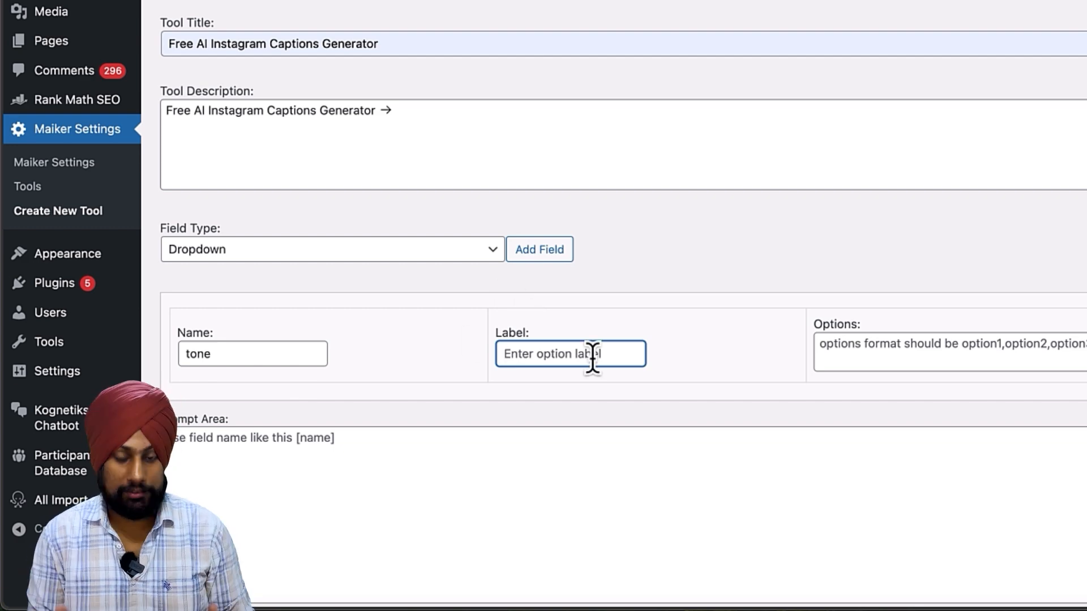
type("Tone")
key("Tab")
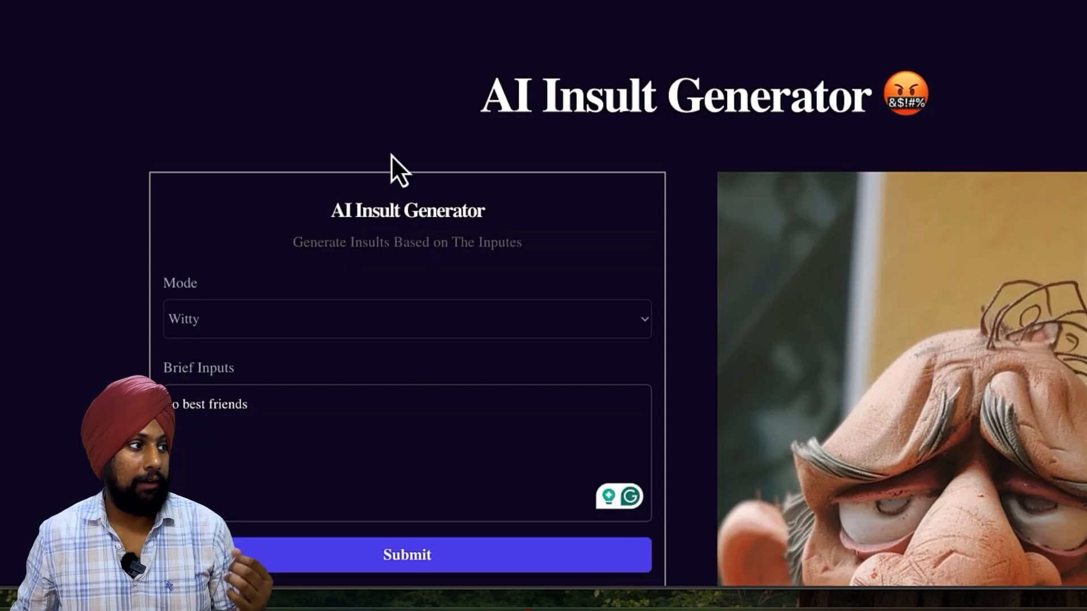
Check the AI Insult Generator's Mode choices and fill the Tone dropdown's options with "Casual, Witty, Funny, Professional, Conversational"
left_click(337, 317)
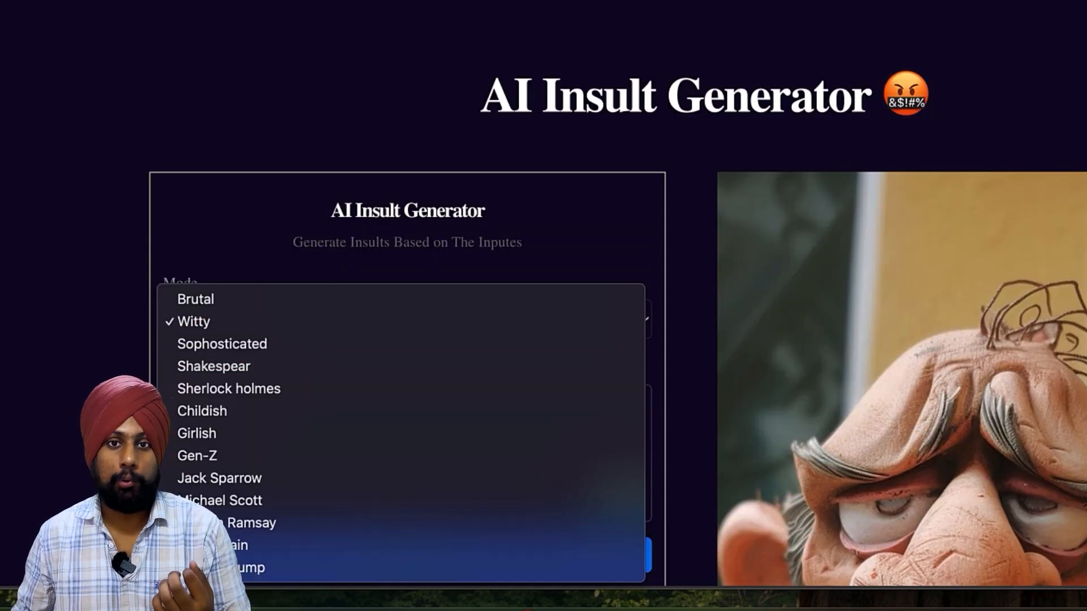
left_click(906, 270)
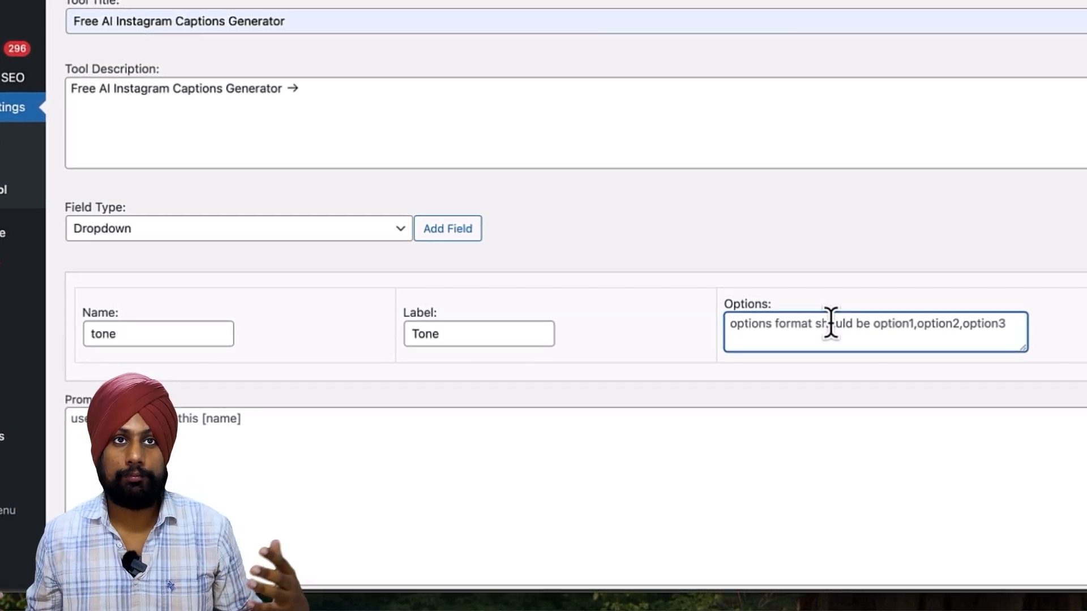
type("Casual, Witty, F")
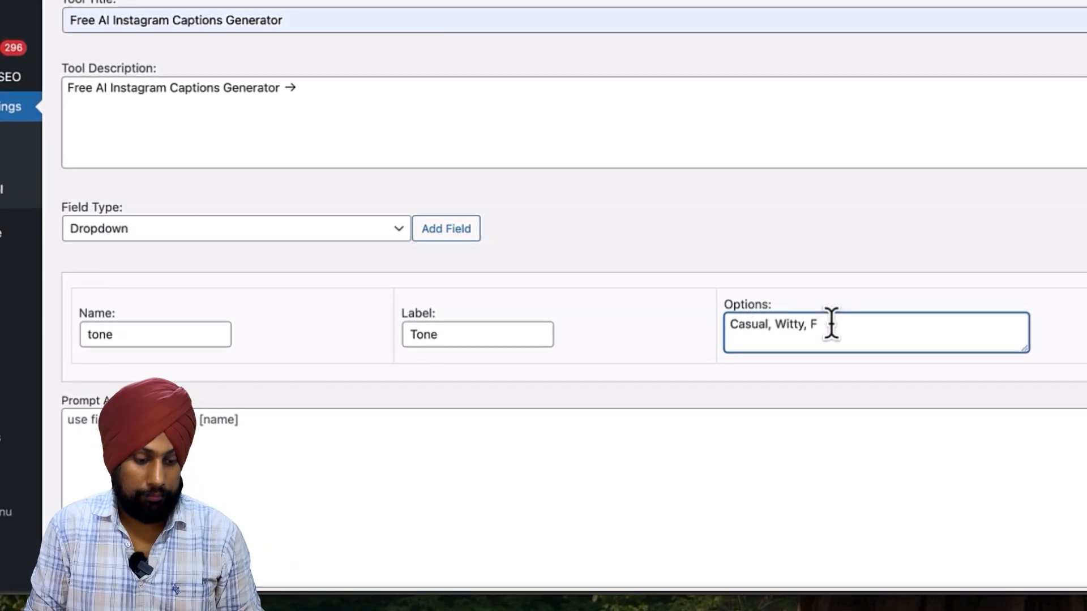
type("unny, Professional, Conve")
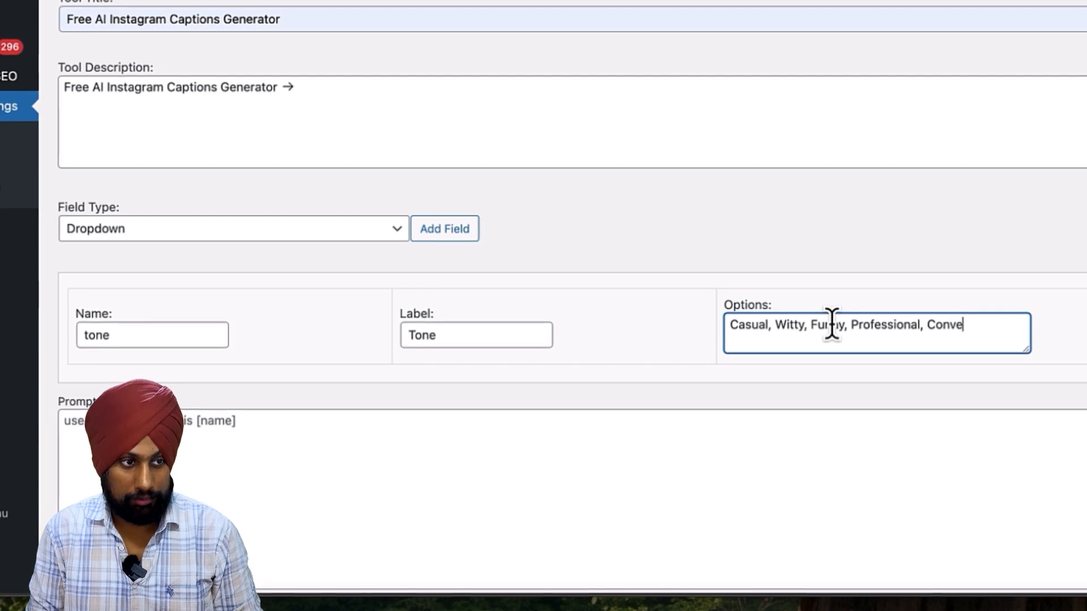
type("rsational")
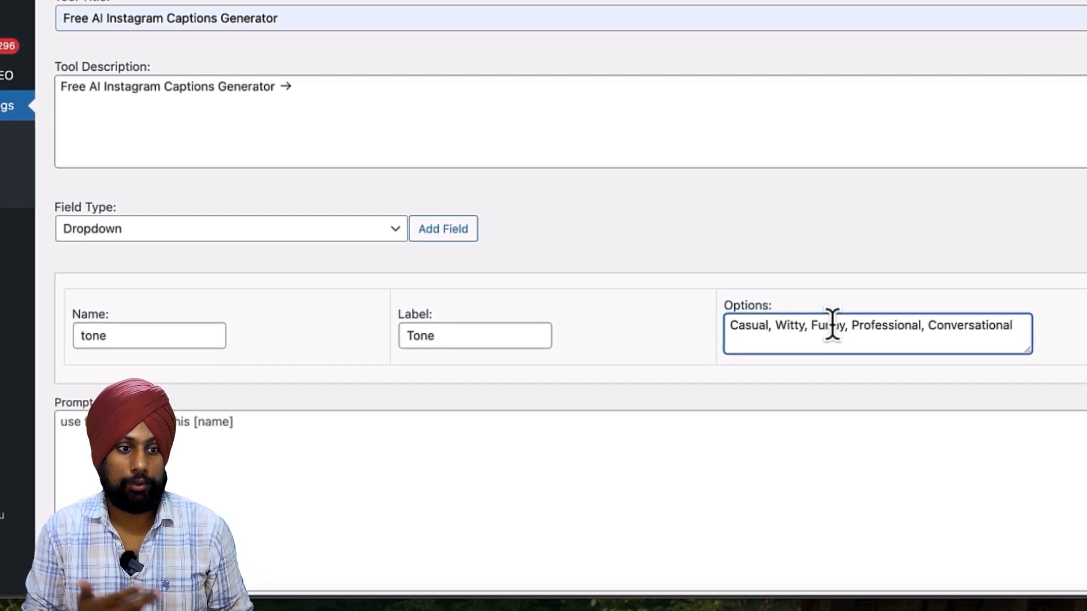